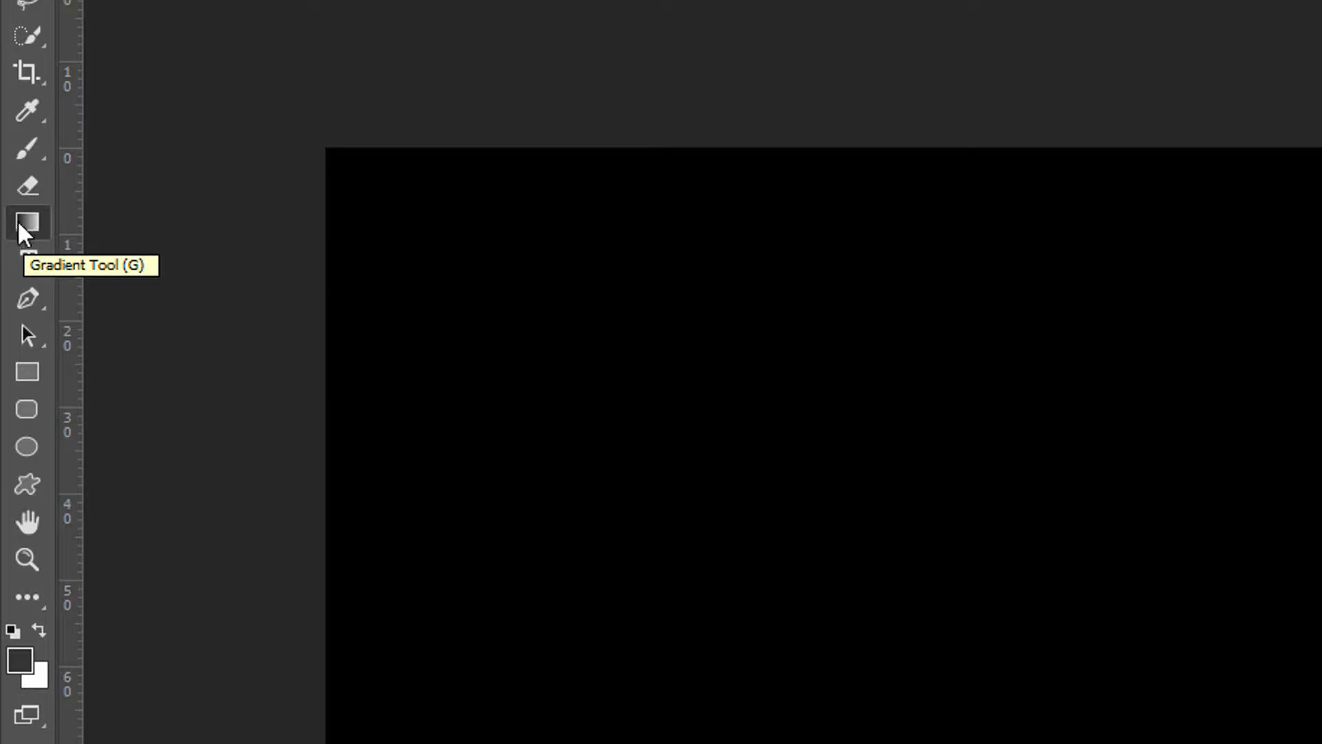
Check the Gradient and Rectangular Marquee tool slots for grouped tools and return to the Move Tool
{"action": "left_click", "coordinate": [28, 219]}
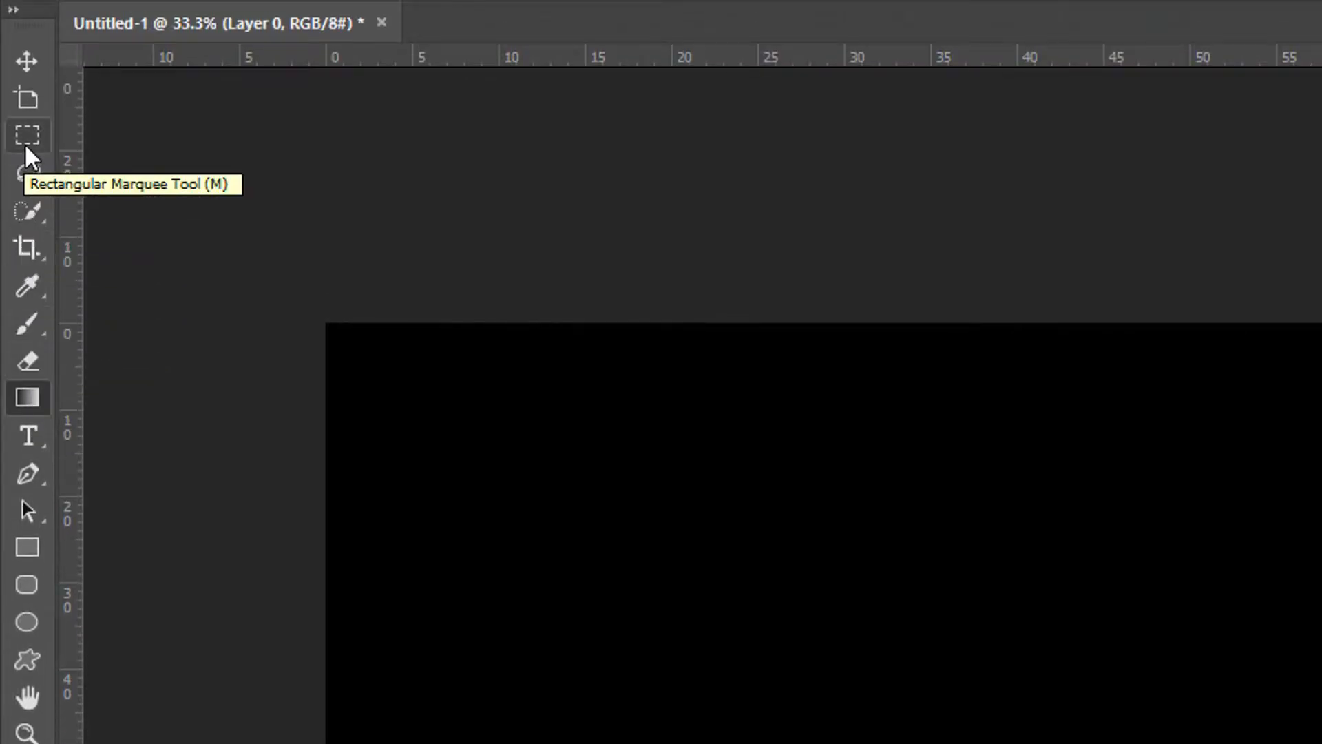
{"action": "left_click", "coordinate": [27, 144]}
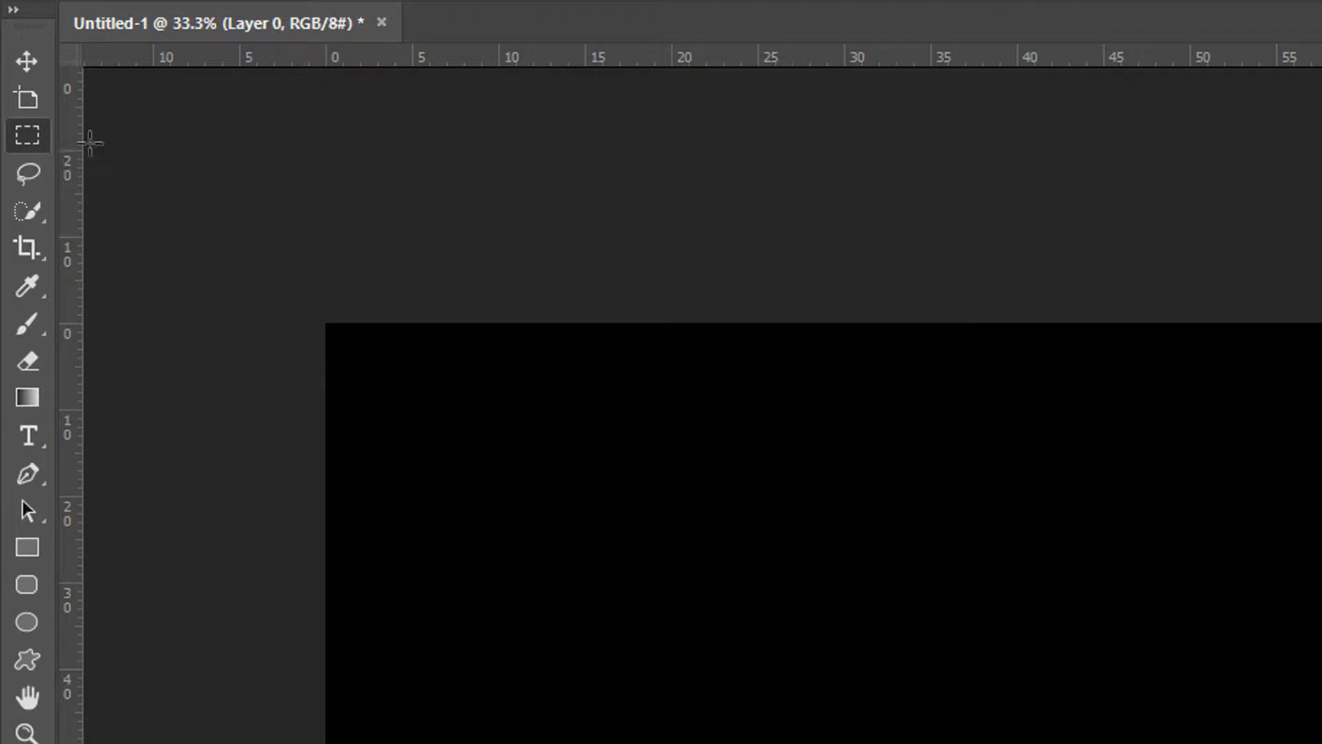
{"action": "left_click", "coordinate": [27, 61]}
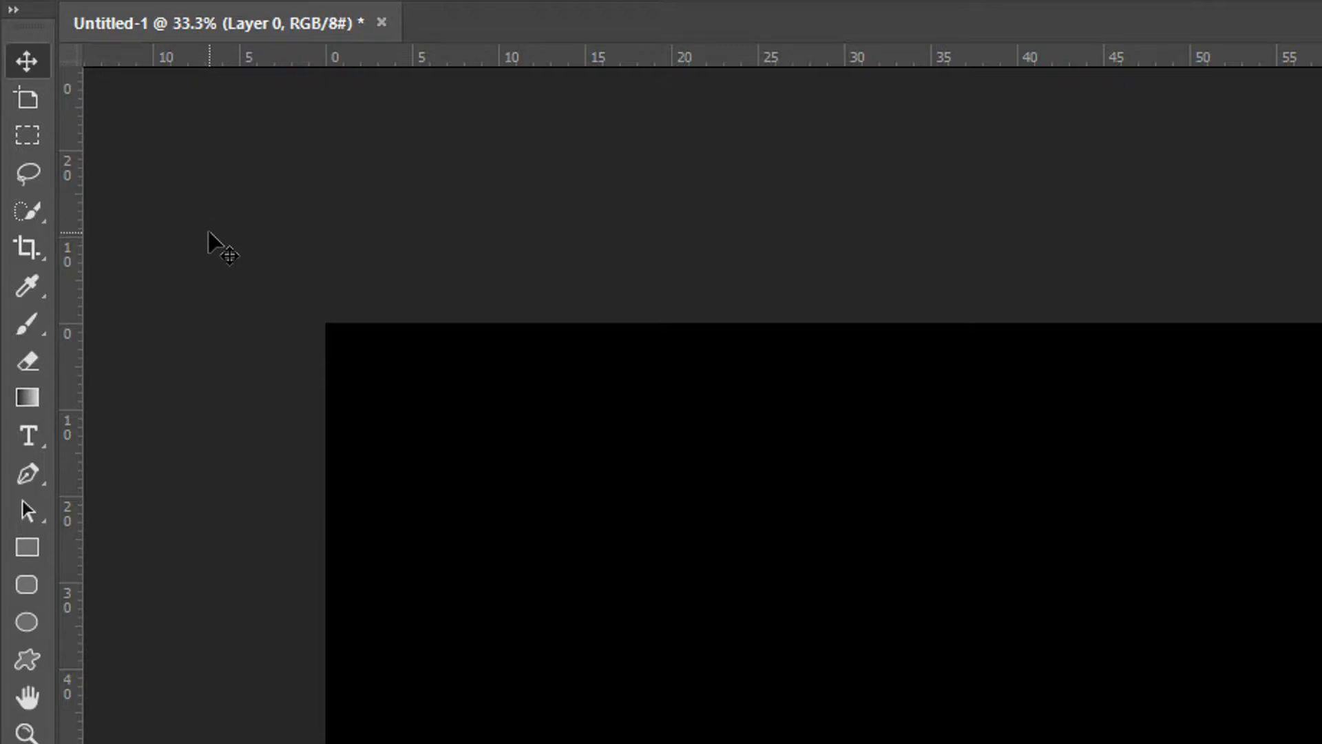
In the toolbar customization, add the Elliptical Marquee Tool to the marquee group and the Polygonal and Magnetic Lasso Tools to the lasso group
{"action": "left_click", "coordinate": [71, 10]}
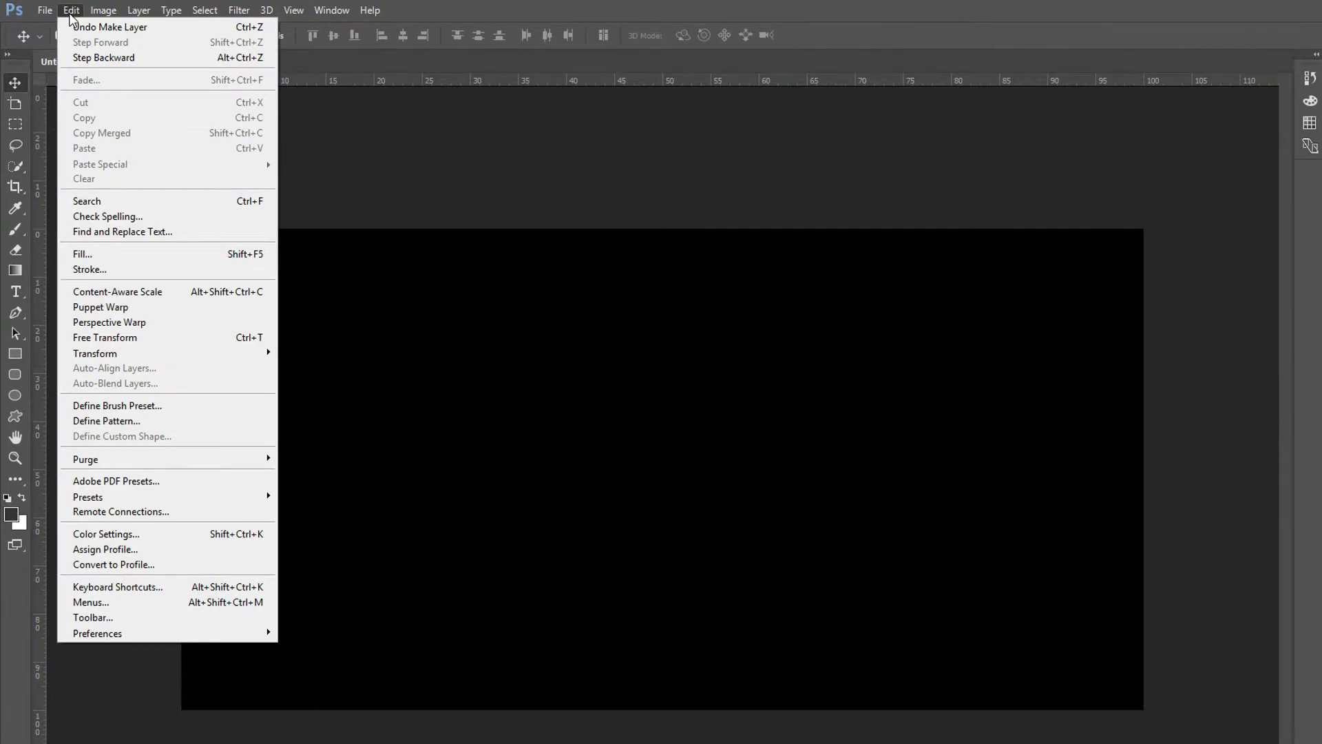
{"action": "left_click", "coordinate": [112, 623]}
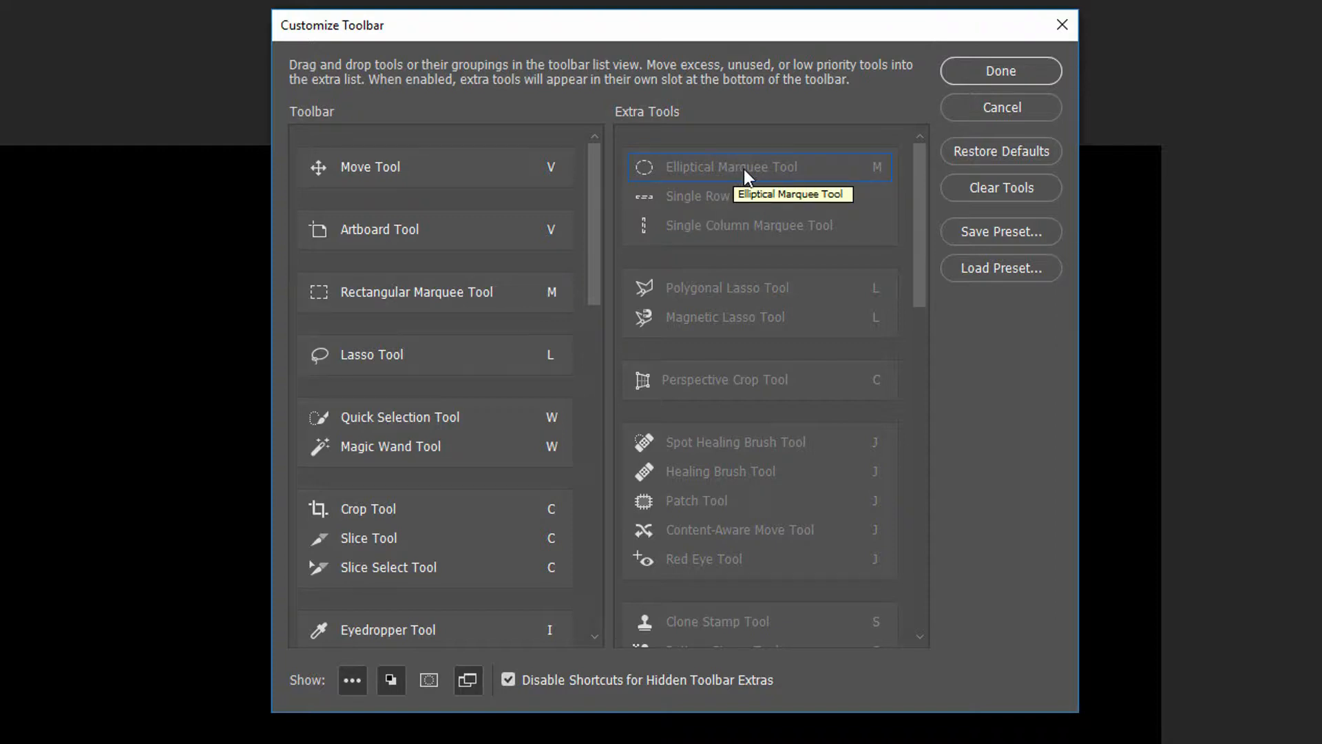
{"action": "left_click_drag", "start_coordinate": [744, 169], "coordinate": [419, 309]}
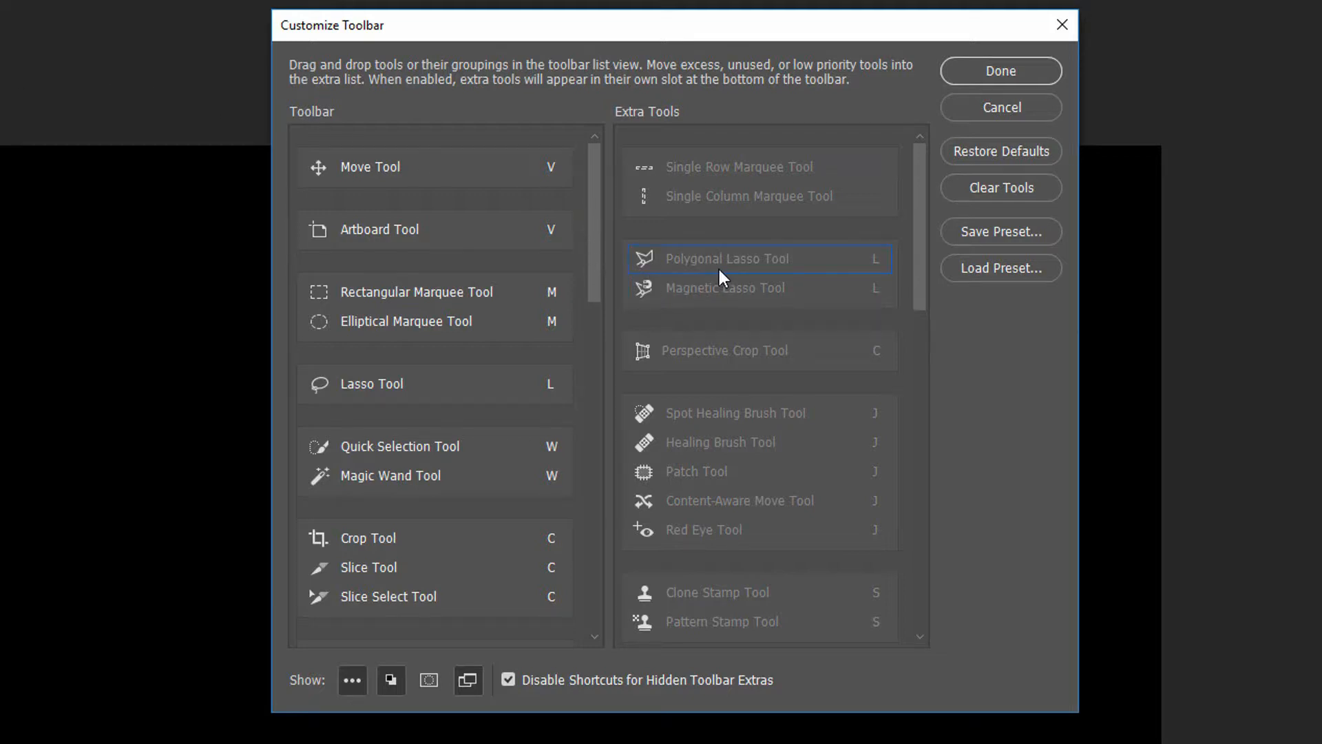
{"action": "left_click_drag", "start_coordinate": [728, 259], "coordinate": [435, 399]}
{"action": "mouse_move", "coordinate": [724, 262]}
{"action": "left_mouse_down"}
{"action": "mouse_move", "coordinate": [628, 304]}
{"action": "mouse_move", "coordinate": [436, 427]}
{"action": "mouse_move", "coordinate": [466, 425]}
{"action": "left_mouse_up"}
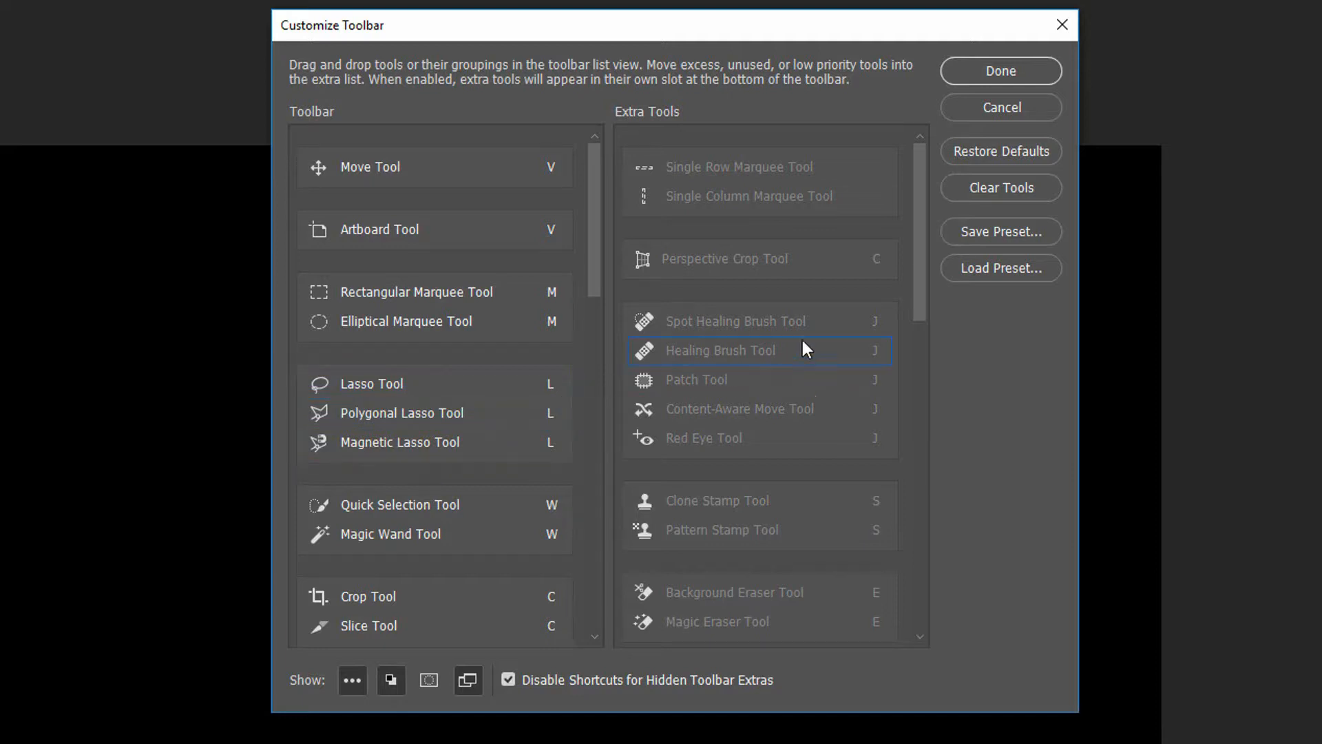
Add the Spot Healing Brush, Healing Brush, Patch and Content-Aware Move Tools as one group between the Brush and Eraser groups
{"action": "left_click_drag", "start_coordinate": [597, 233], "coordinate": [588, 279]}
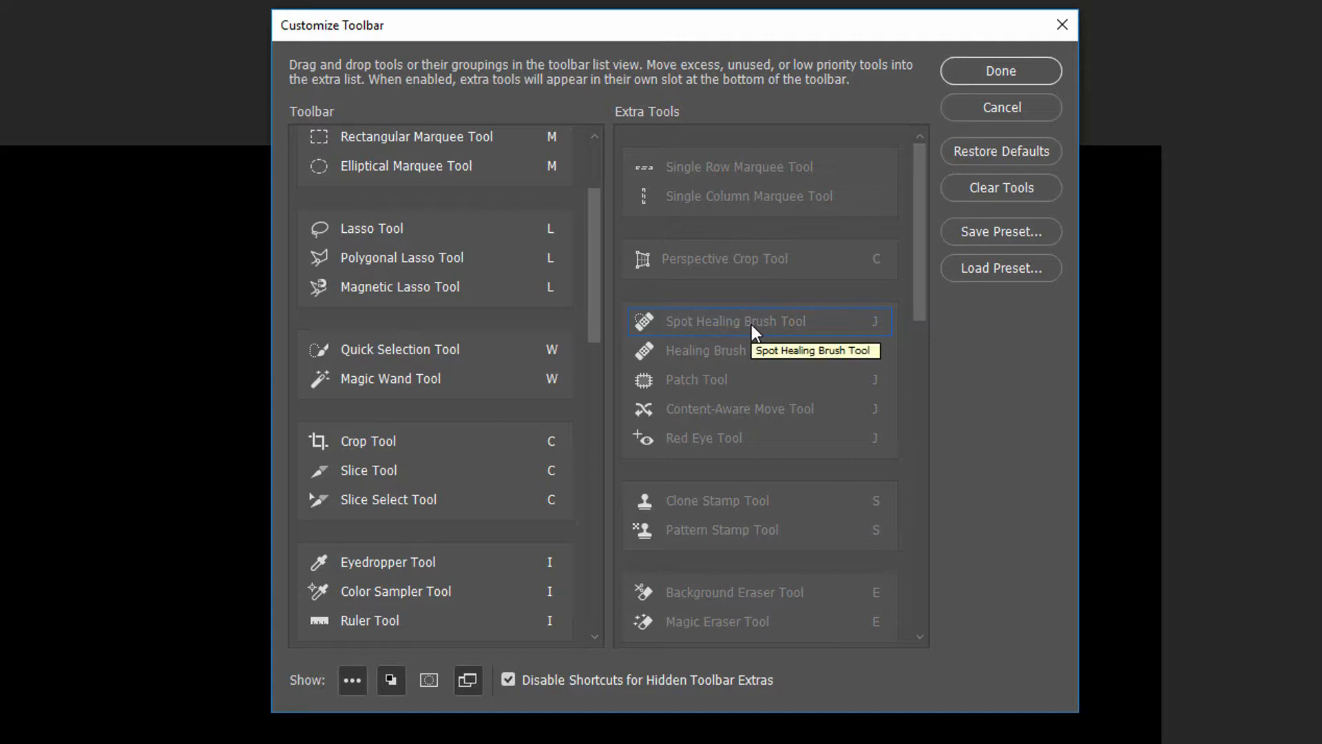
{"action": "left_click_drag", "start_coordinate": [597, 280], "coordinate": [610, 339]}
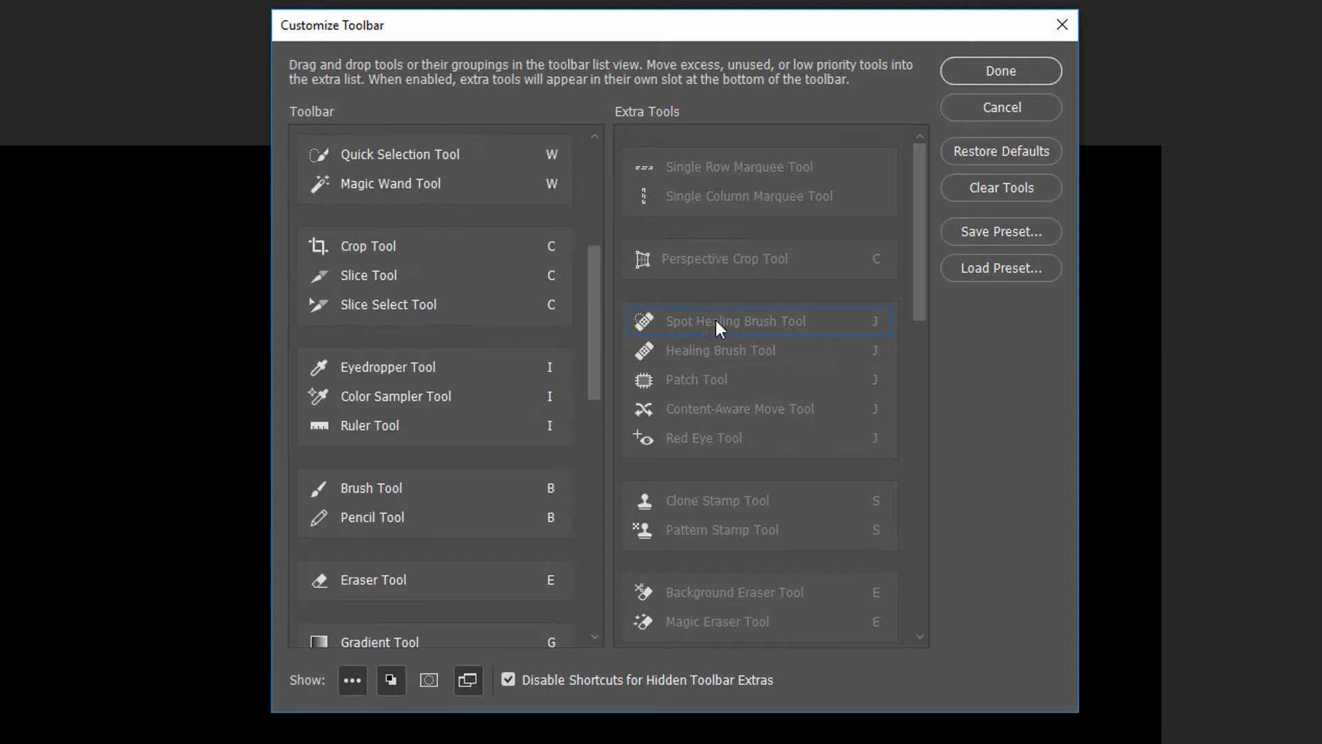
{"action": "mouse_move", "coordinate": [715, 321]}
{"action": "left_mouse_down"}
{"action": "mouse_move", "coordinate": [514, 519]}
{"action": "mouse_move", "coordinate": [400, 549]}
{"action": "left_mouse_up"}
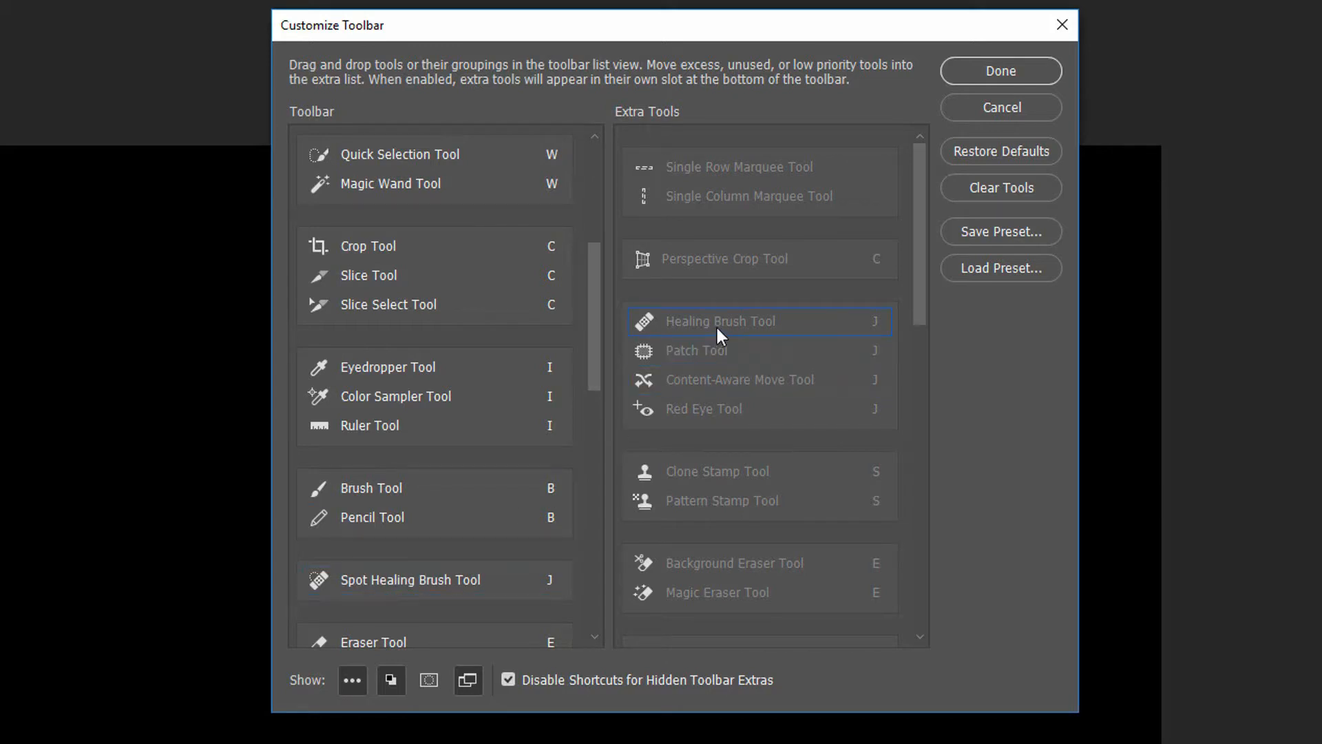
{"action": "mouse_move", "coordinate": [720, 325]}
{"action": "left_mouse_down"}
{"action": "mouse_move", "coordinate": [564, 507]}
{"action": "mouse_move", "coordinate": [564, 594]}
{"action": "left_mouse_up"}
{"action": "mouse_move", "coordinate": [729, 323]}
{"action": "left_mouse_down"}
{"action": "mouse_move", "coordinate": [673, 422]}
{"action": "mouse_move", "coordinate": [525, 578]}
{"action": "mouse_move", "coordinate": [405, 615]}
{"action": "mouse_move", "coordinate": [435, 612]}
{"action": "left_mouse_up"}
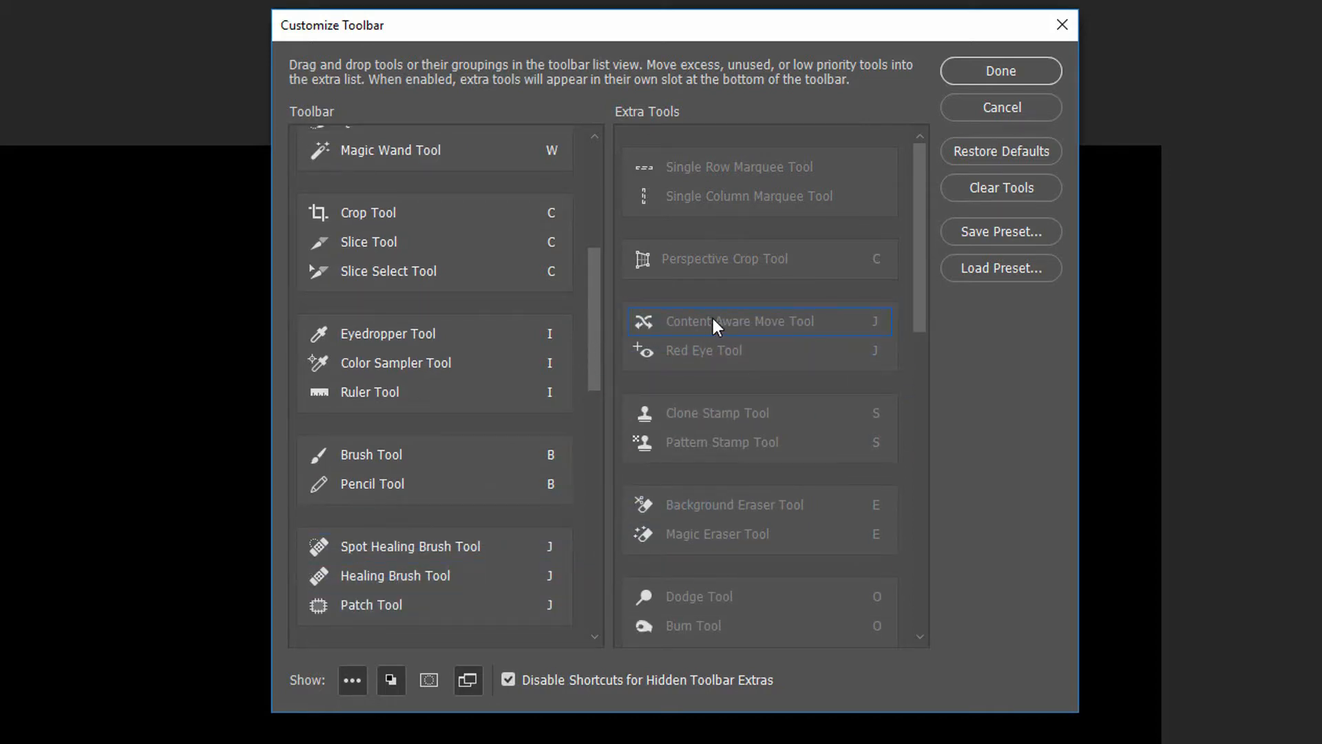
{"action": "left_click_drag", "start_coordinate": [713, 321], "coordinate": [420, 624]}
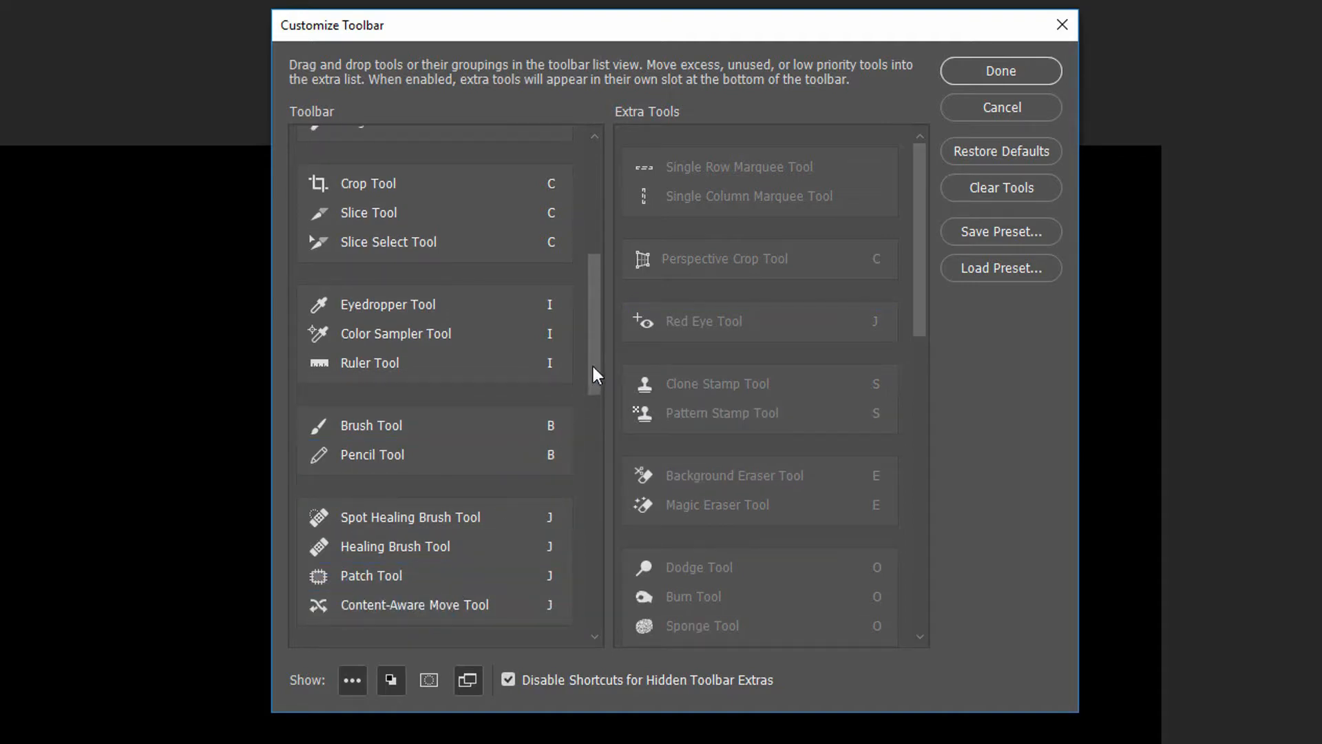
Add the Paint Bucket Tool to the Gradient Tool's group, placed above the Gradient Tool
{"action": "left_click_drag", "start_coordinate": [593, 367], "coordinate": [596, 461]}
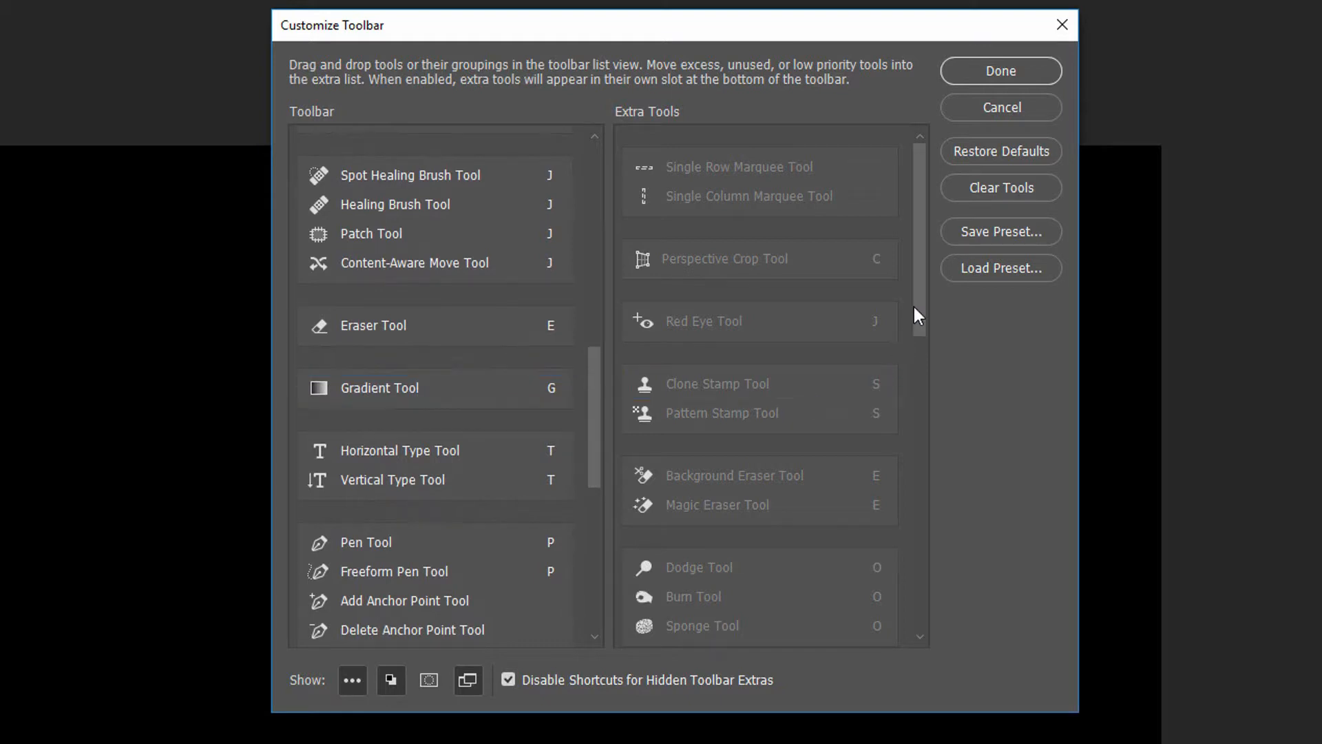
{"action": "mouse_move", "coordinate": [915, 307]}
{"action": "left_mouse_down"}
{"action": "mouse_move", "coordinate": [919, 412]}
{"action": "mouse_move", "coordinate": [889, 568]}
{"action": "left_mouse_up"}
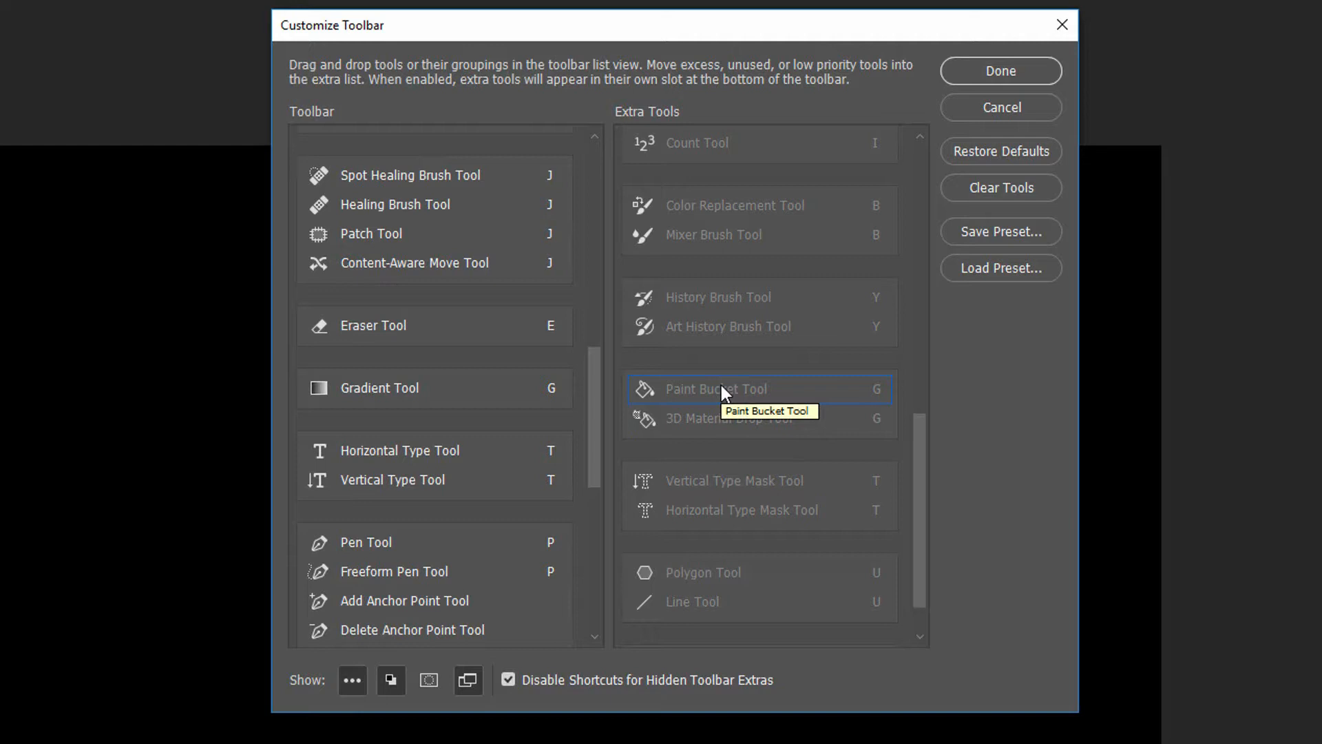
{"action": "left_click_drag", "start_coordinate": [721, 387], "coordinate": [394, 381]}
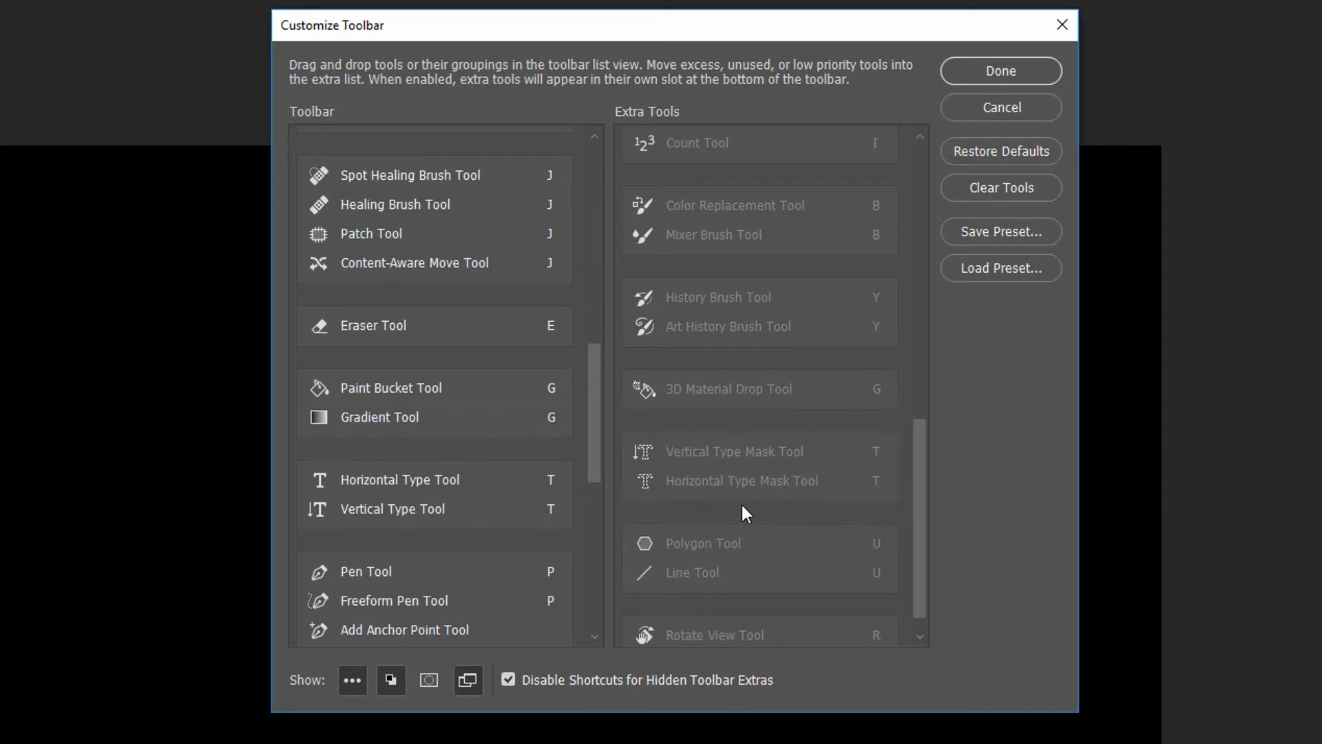
Add the Polygon and Line Tools as a new group between the Brush and healing tool groups
{"action": "left_click_drag", "start_coordinate": [924, 511], "coordinate": [921, 537]}
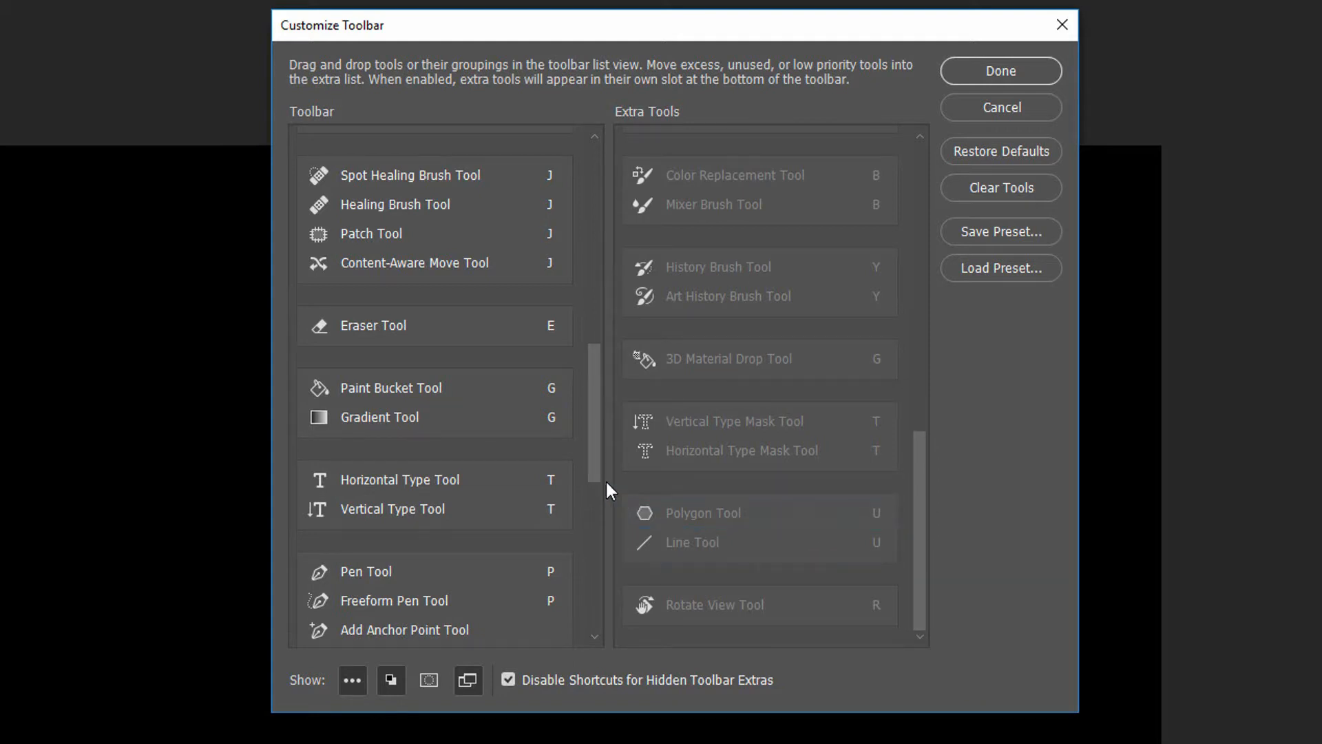
{"action": "scroll", "coordinate": [593, 493], "scroll_direction": "down", "scroll_amount": 5}
{"action": "left_click_drag", "start_coordinate": [594, 490], "coordinate": [598, 404]}
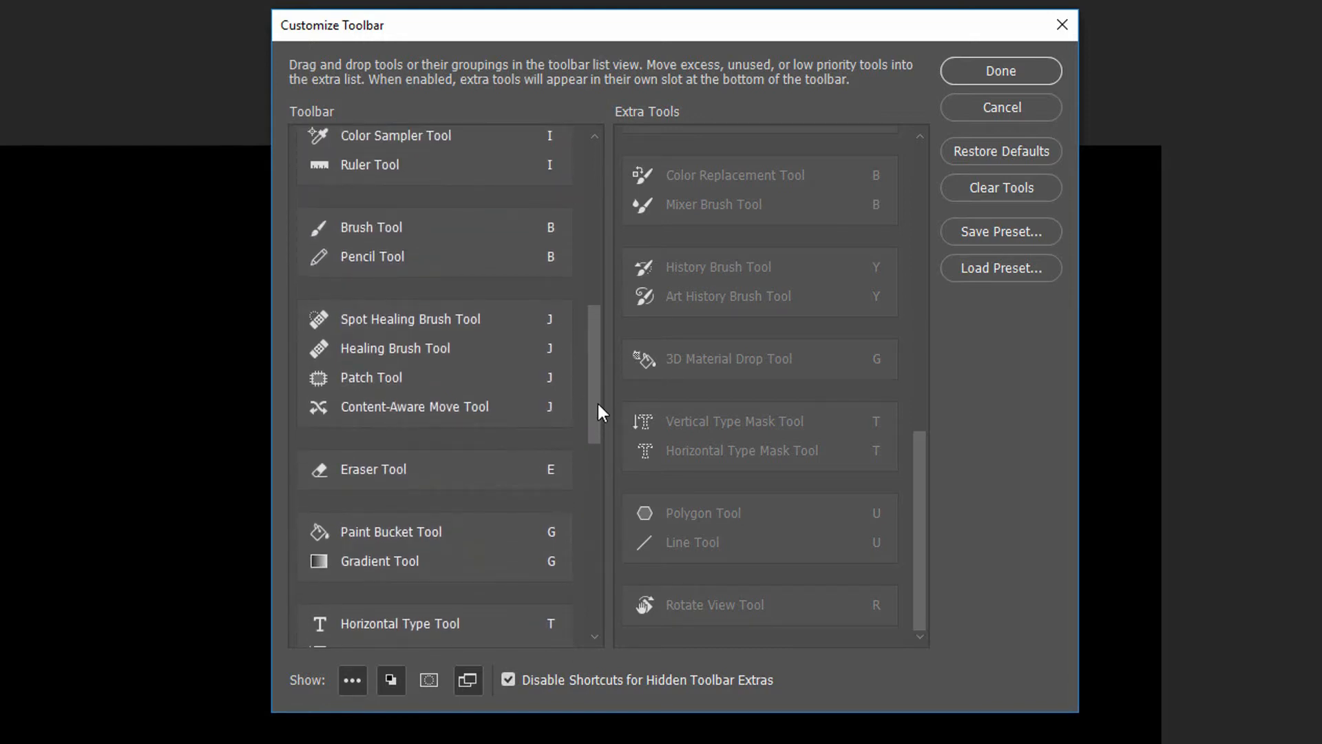
{"action": "mouse_move", "coordinate": [692, 509]}
{"action": "left_mouse_down"}
{"action": "mouse_move", "coordinate": [502, 339]}
{"action": "mouse_move", "coordinate": [427, 299]}
{"action": "left_mouse_up"}
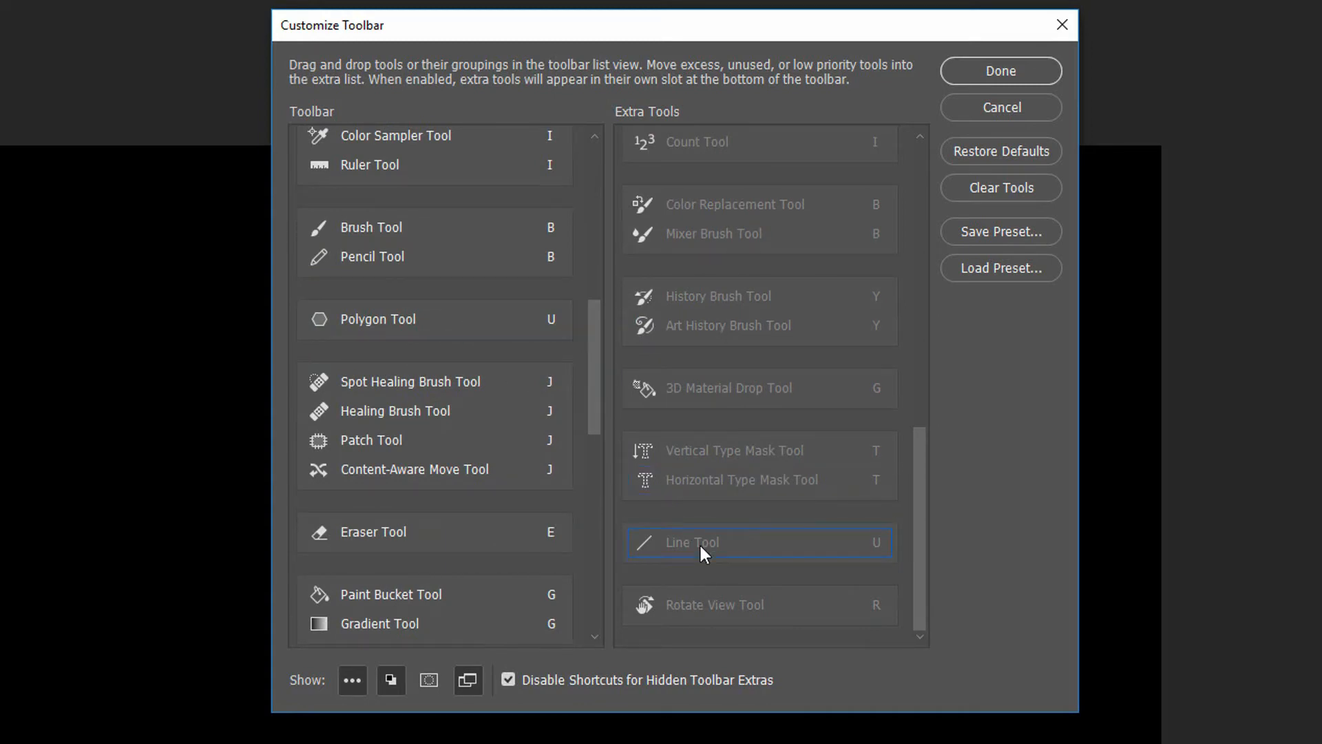
{"action": "mouse_move", "coordinate": [699, 543]}
{"action": "left_mouse_down"}
{"action": "mouse_move", "coordinate": [493, 375]}
{"action": "mouse_move", "coordinate": [415, 333]}
{"action": "left_mouse_up"}
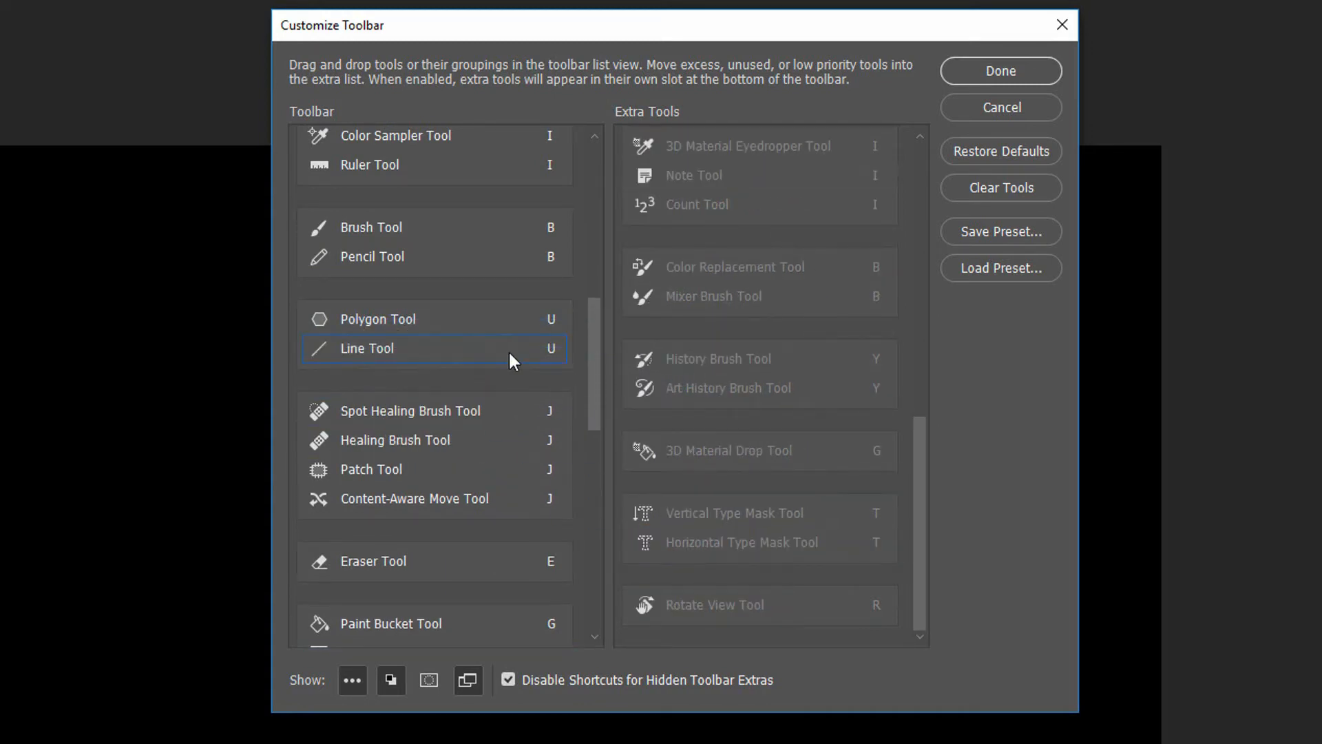
Move the Pen Tool group up the toolbar list so it sits directly above the Brush Tool group
{"action": "left_click_drag", "start_coordinate": [596, 378], "coordinate": [616, 468]}
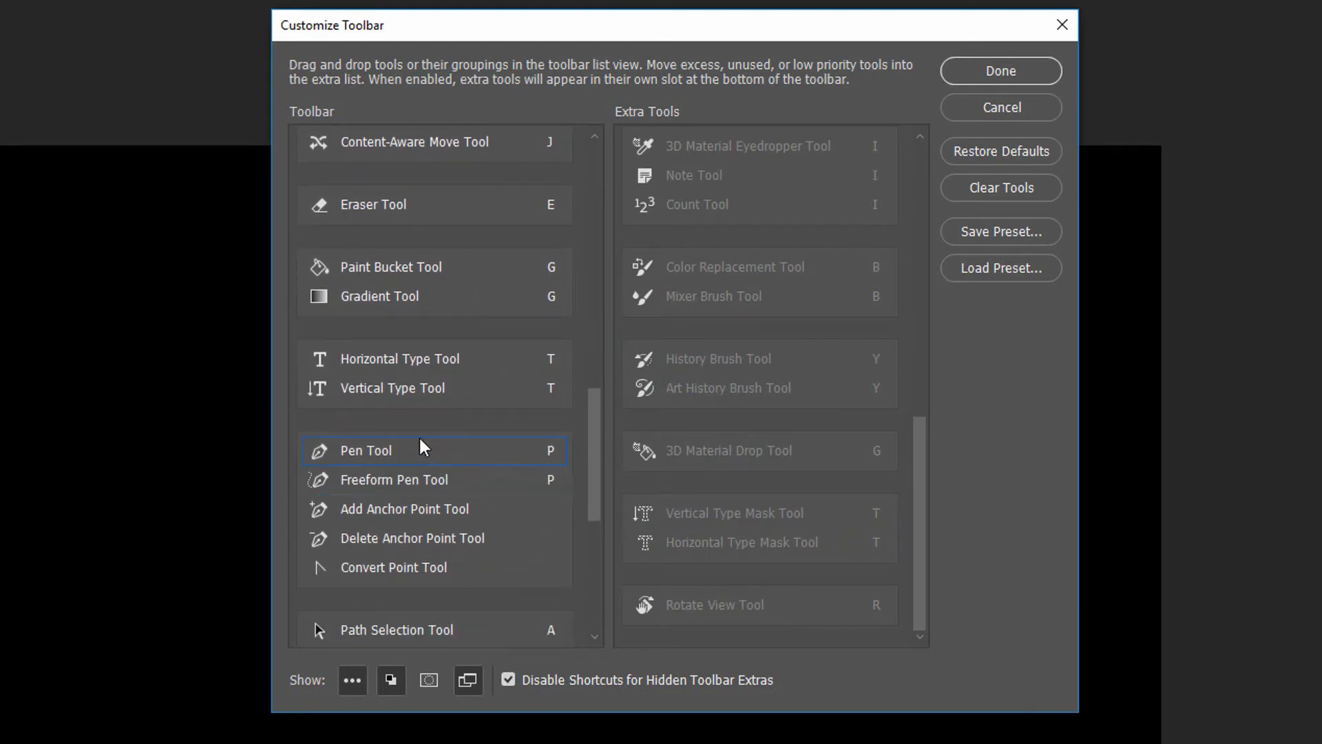
{"action": "mouse_move", "coordinate": [419, 434]}
{"action": "left_mouse_down"}
{"action": "mouse_move", "coordinate": [416, 171]}
{"action": "mouse_move", "coordinate": [420, 184]}
{"action": "left_mouse_up"}
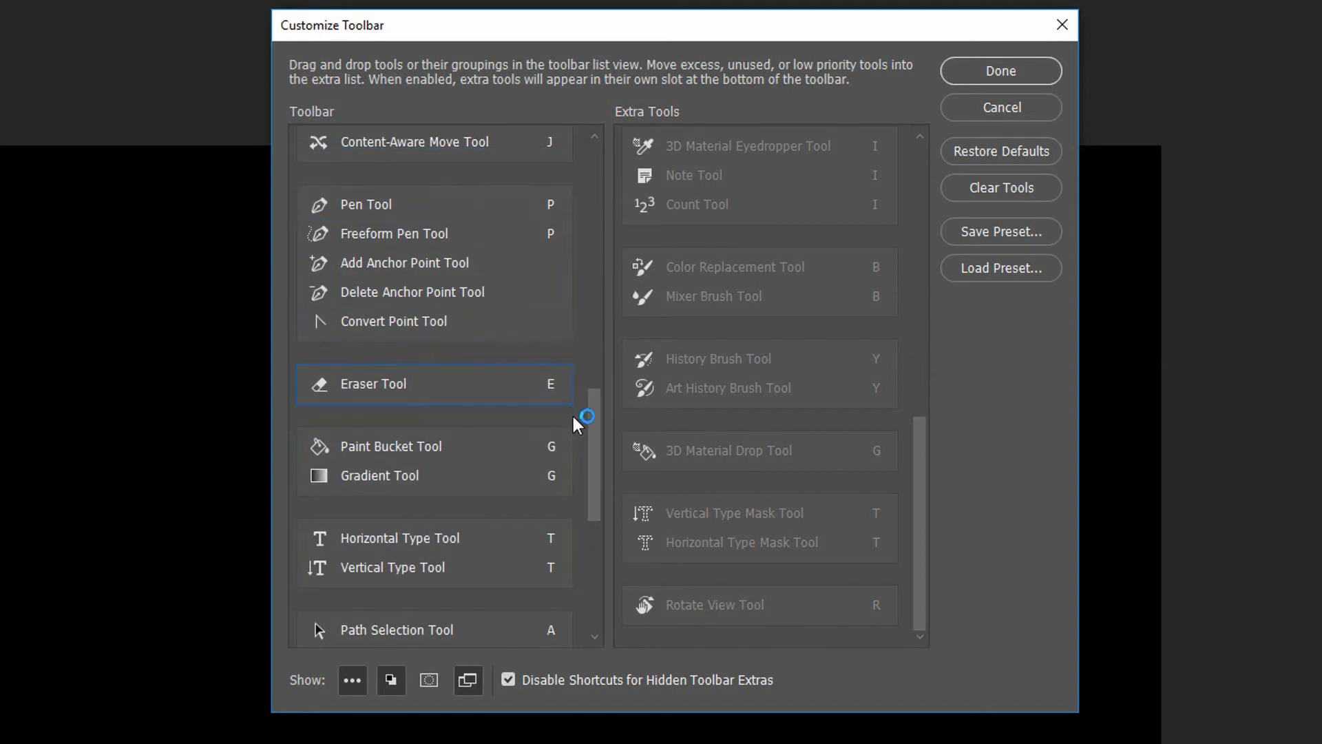
{"action": "left_click_drag", "start_coordinate": [592, 448], "coordinate": [592, 373]}
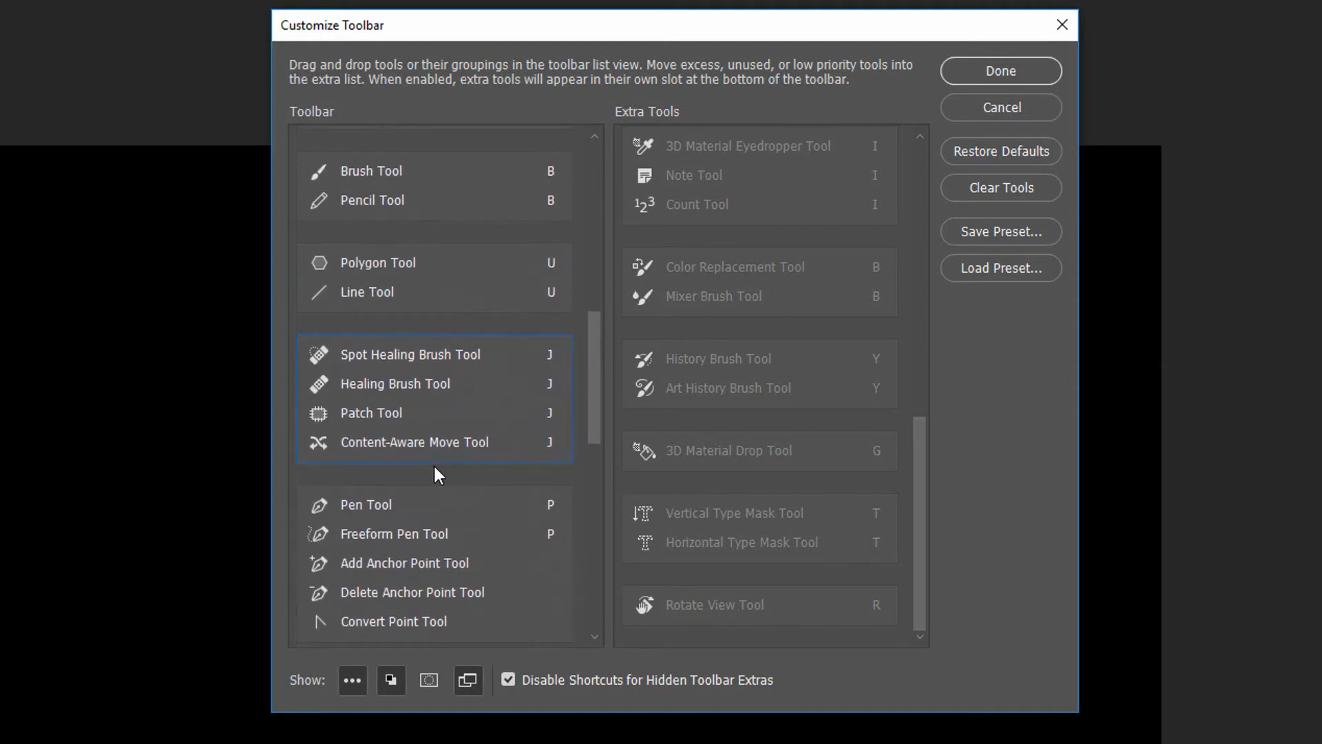
{"action": "left_click_drag", "start_coordinate": [420, 488], "coordinate": [425, 144]}
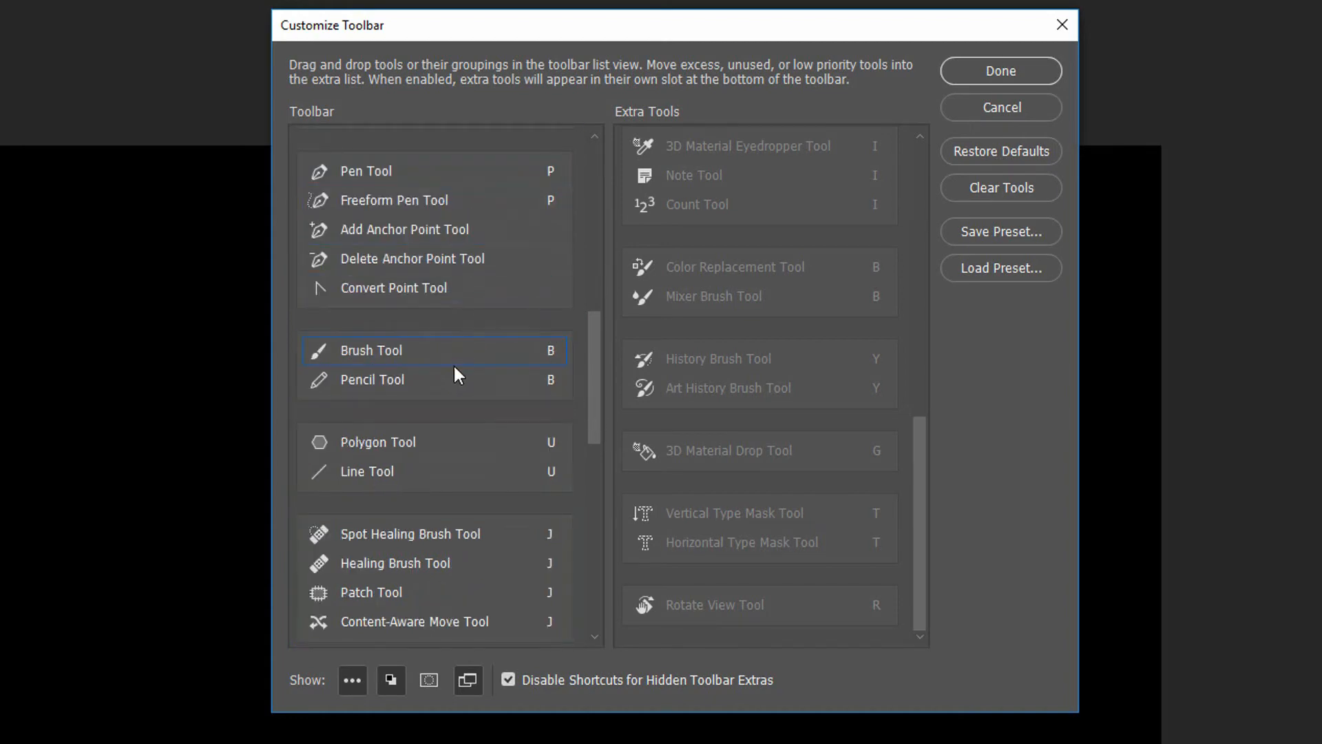
Group the Rounded Rectangle, Ellipse and Custom Shape Tools under the Rectangle Tool and apply the customized toolbar
{"action": "left_click_drag", "start_coordinate": [601, 391], "coordinate": [597, 502]}
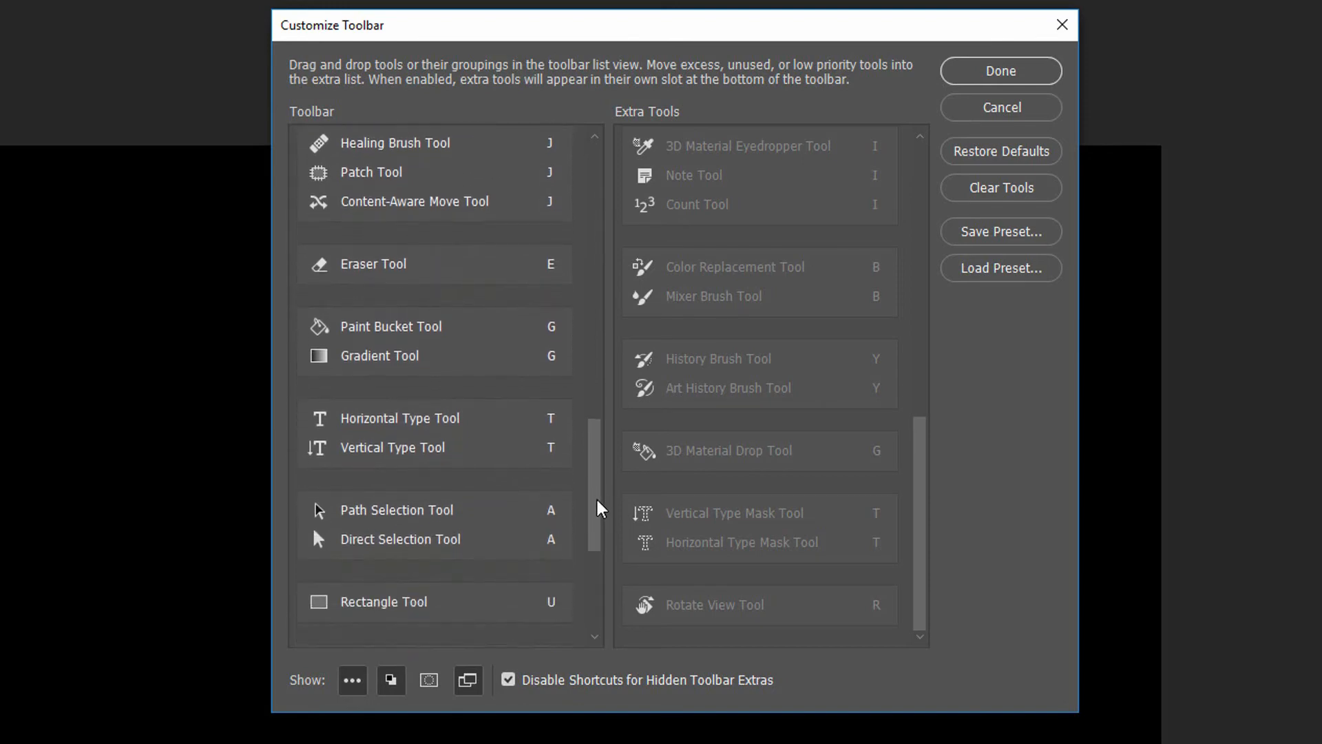
{"action": "left_click", "coordinate": [423, 328]}
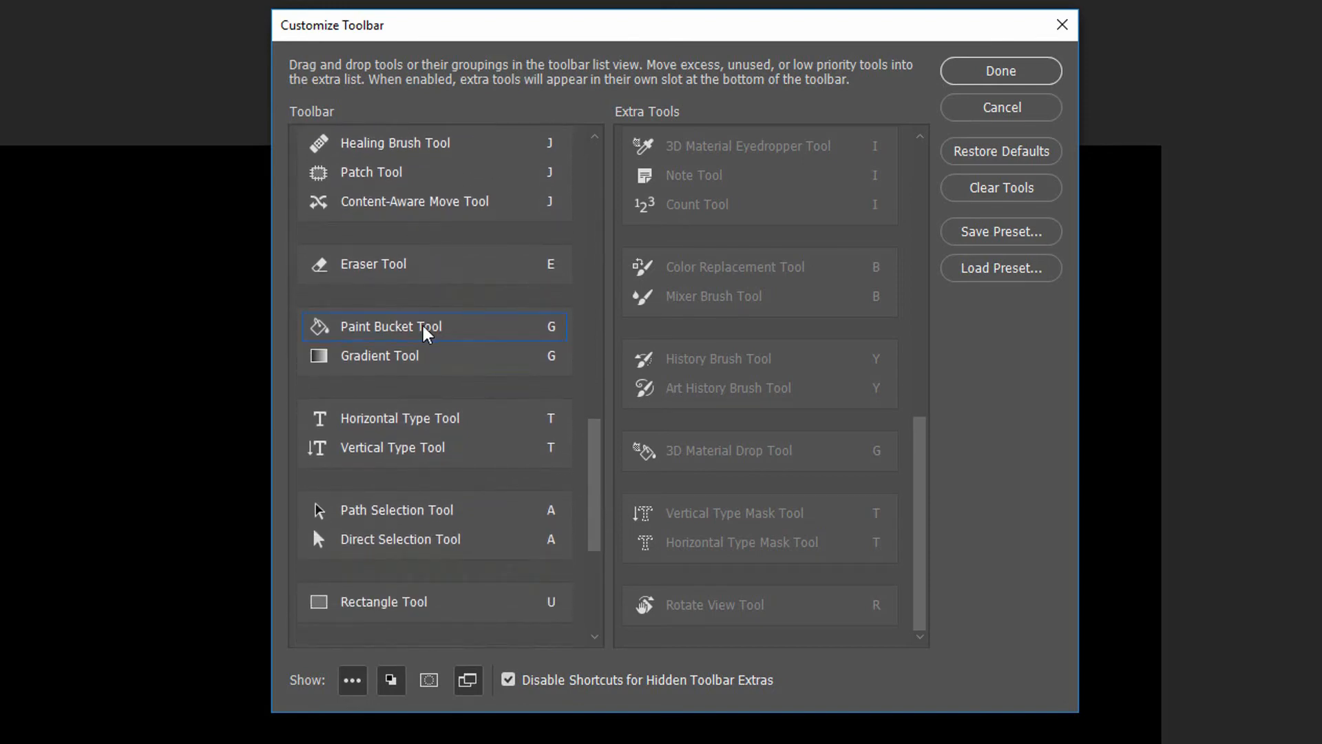
{"action": "left_click", "coordinate": [506, 365]}
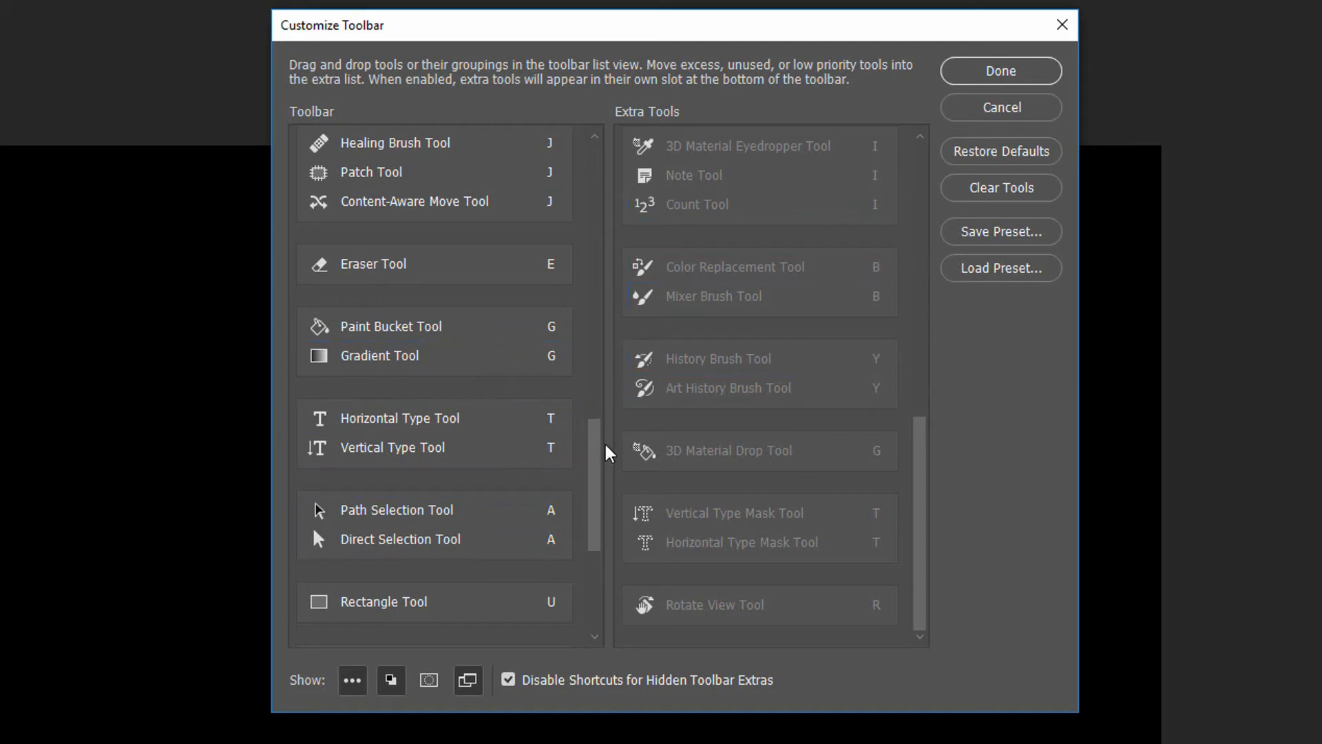
{"action": "left_click_drag", "start_coordinate": [599, 449], "coordinate": [594, 528]}
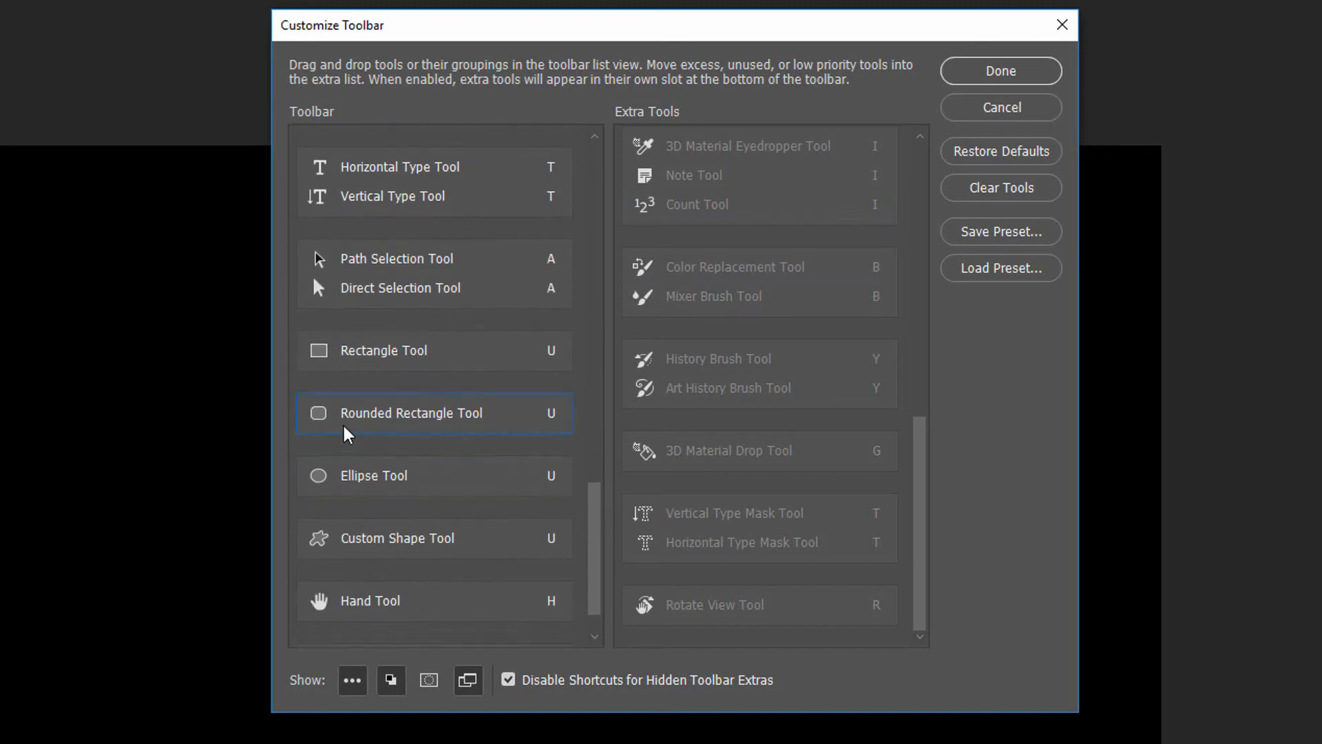
{"action": "left_click_drag", "start_coordinate": [344, 431], "coordinate": [357, 367]}
{"action": "left_click_drag", "start_coordinate": [360, 458], "coordinate": [366, 391]}
{"action": "left_click_drag", "start_coordinate": [372, 486], "coordinate": [365, 425]}
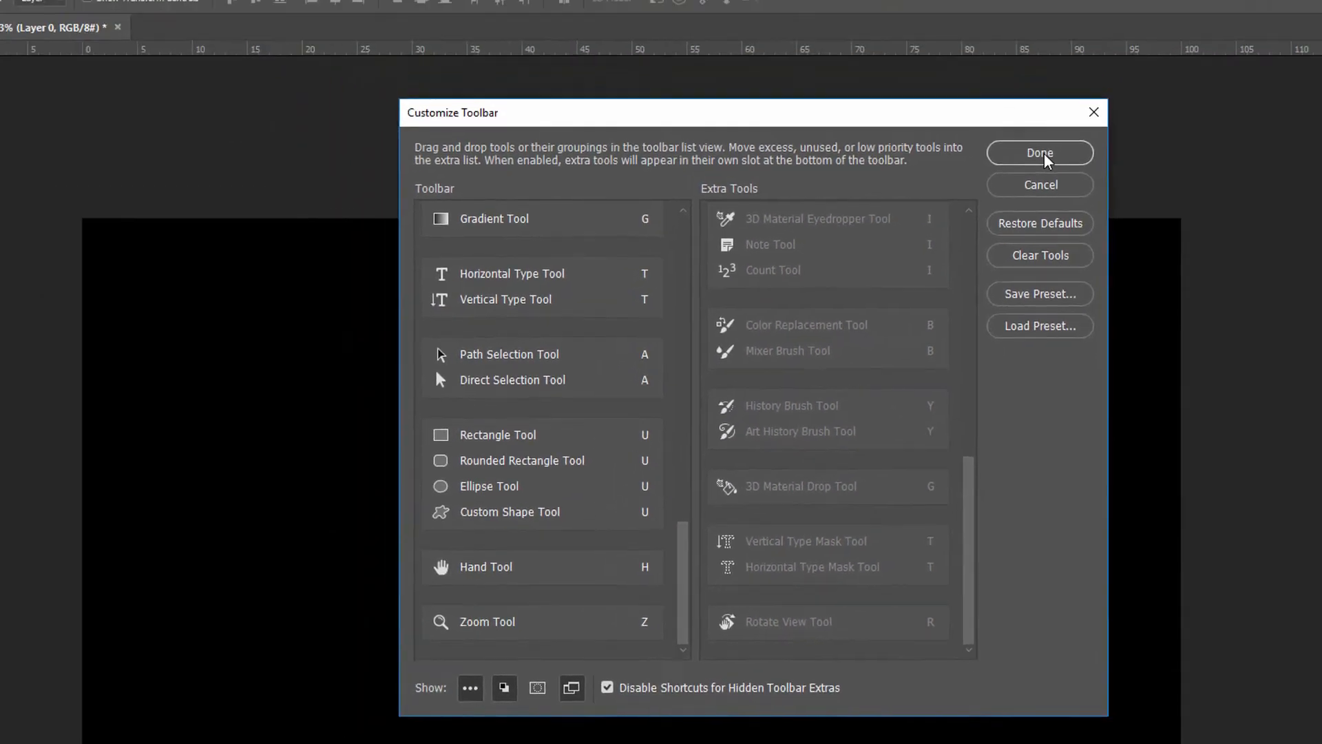
{"action": "left_click", "coordinate": [1000, 71]}
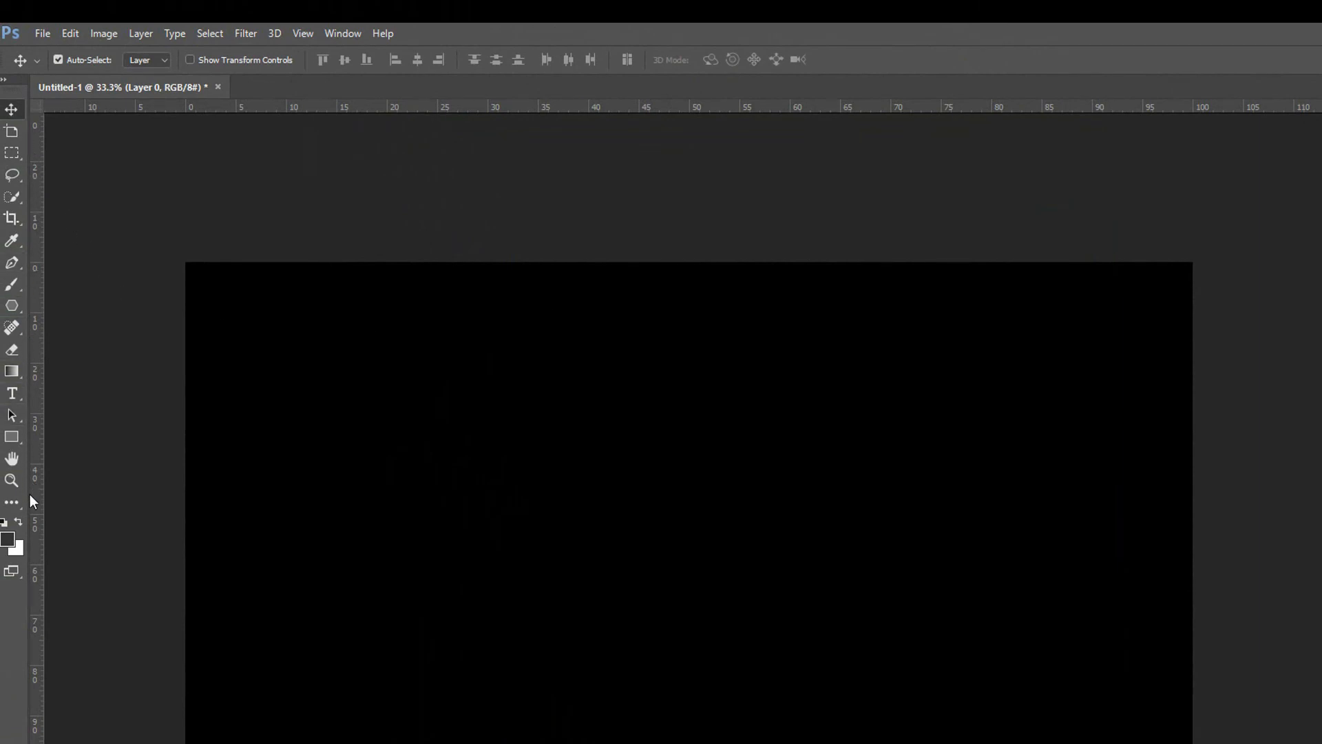
Select the Paint Bucket Tool from the Gradient Tool's group
{"action": "left_click", "coordinate": [11, 372]}
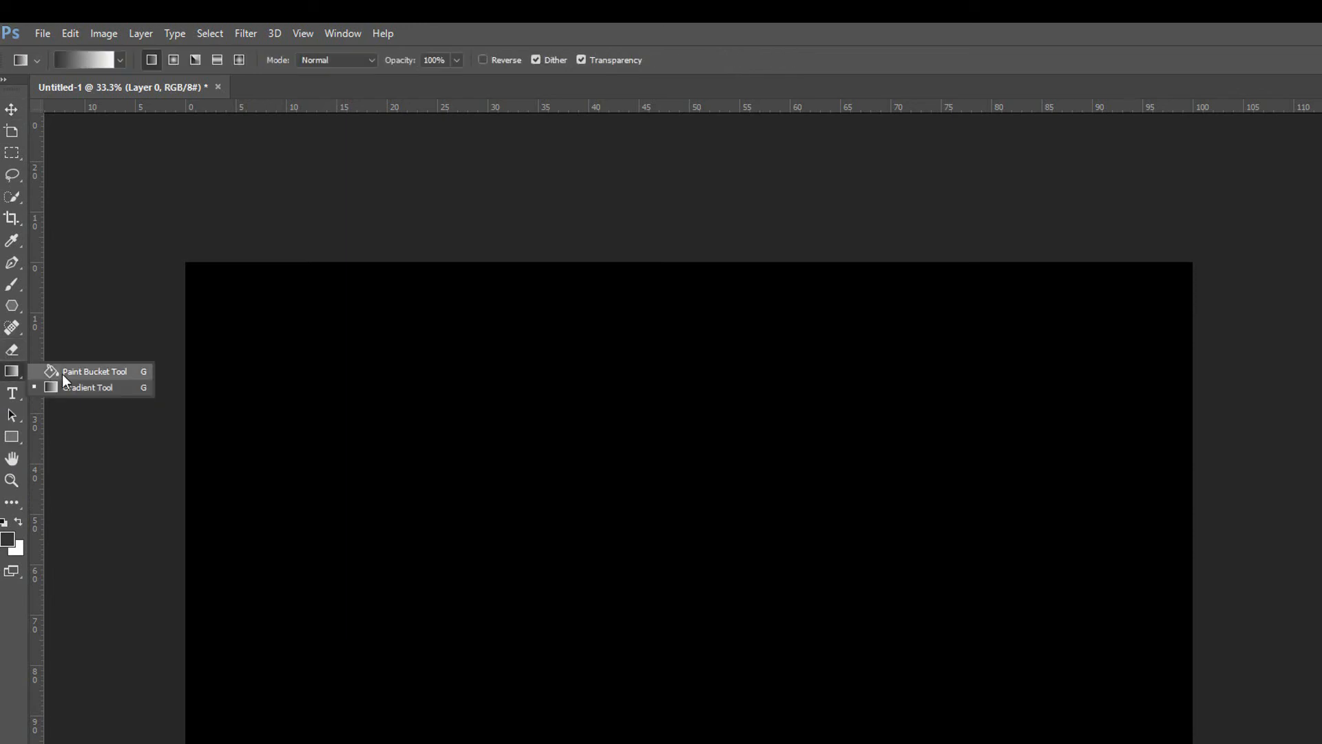
{"action": "left_click", "coordinate": [62, 374]}
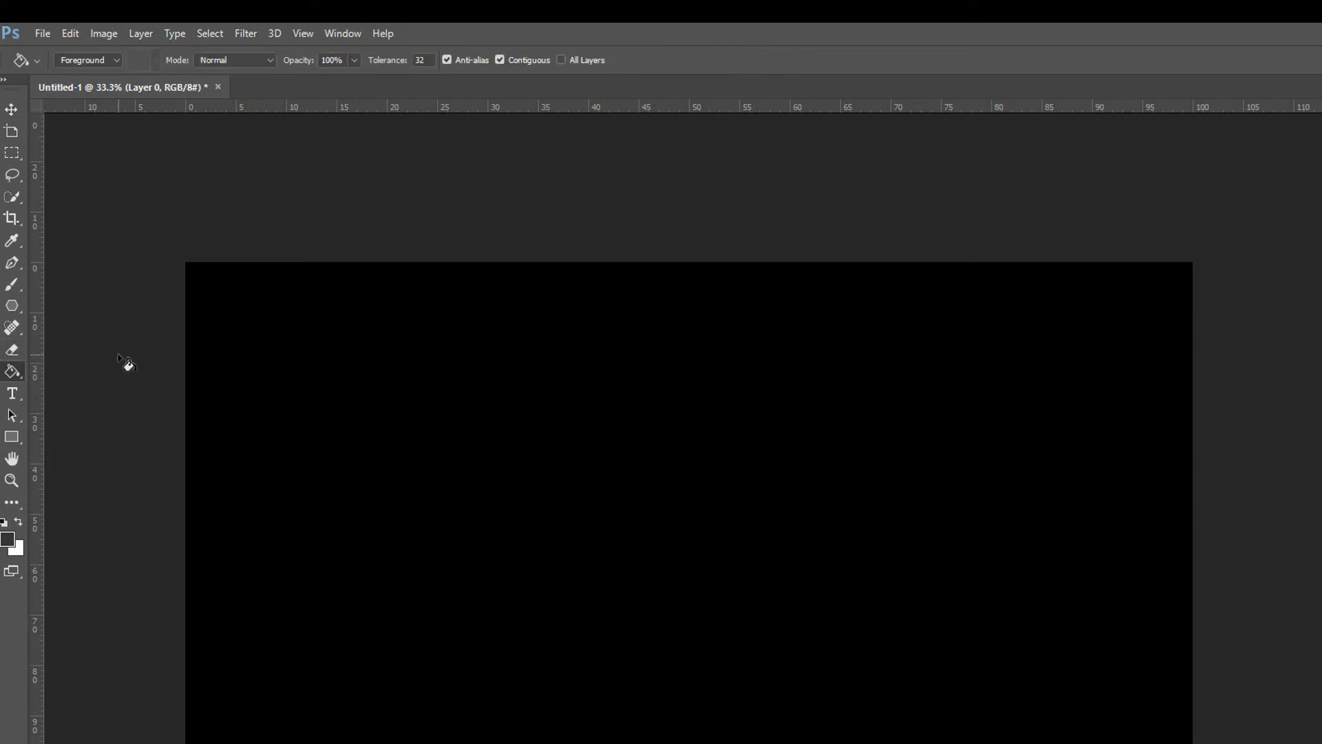